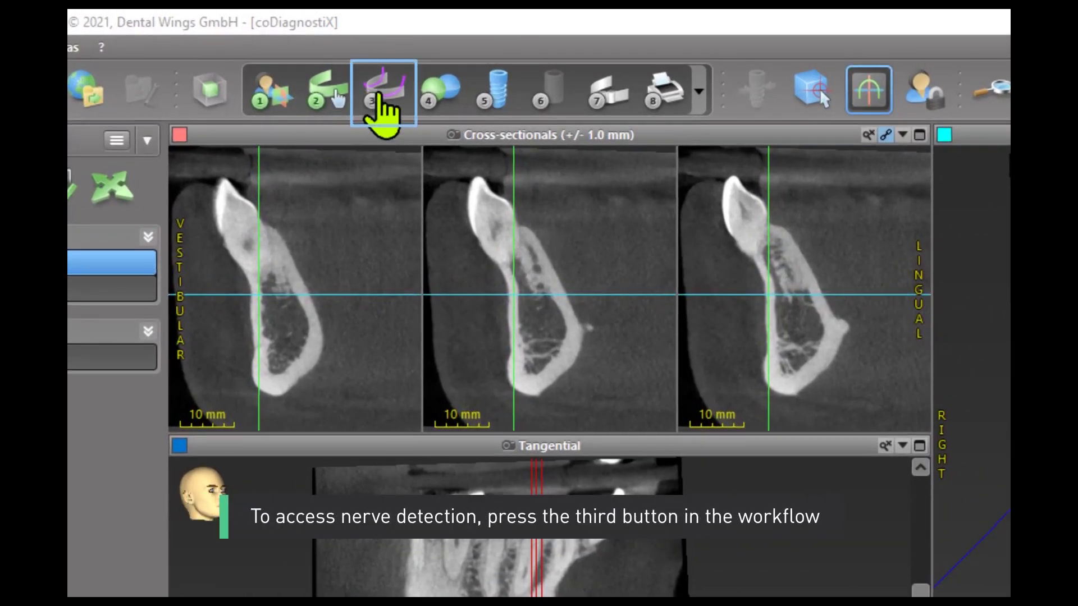
- Go to workflow step 3, Add nerve canals, to list left and right canal entries
left_click(381, 104)
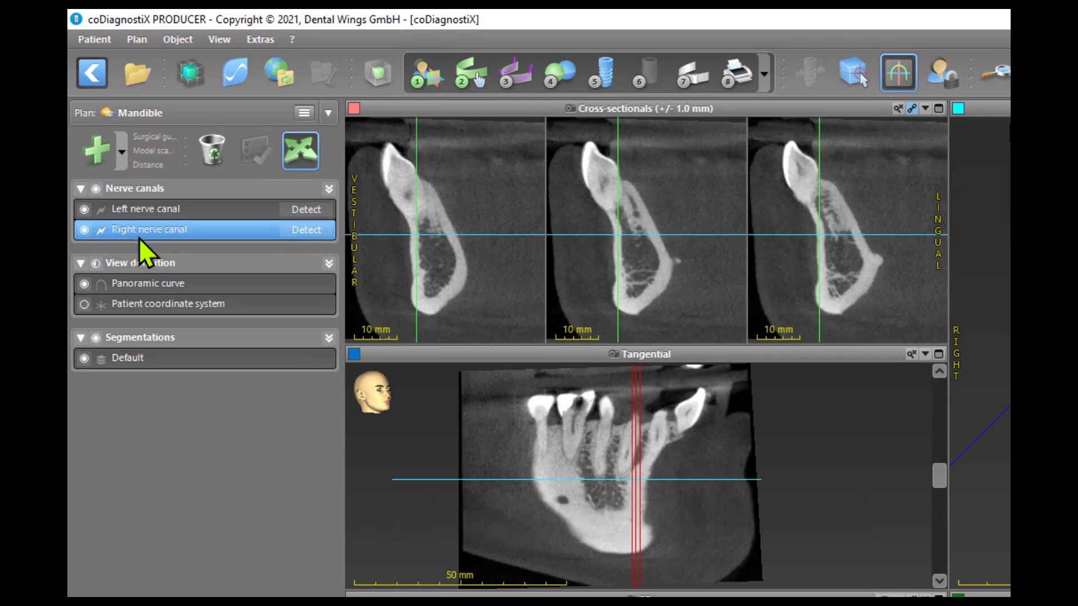
- Activate the Left nerve canal entry for tracing
left_click(209, 209)
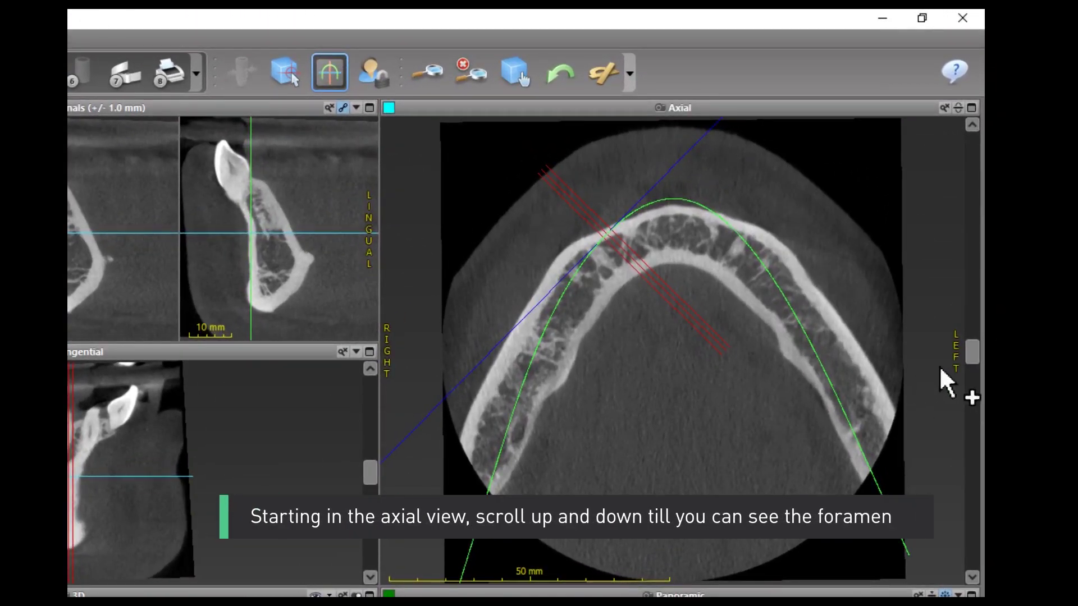
- Place left canal point 1 at the foramen on the axial slice (590 HU)
mouse_move(971, 358)
left_mouse_down()
mouse_move(971, 376)
mouse_move(970, 363)
left_mouse_up()
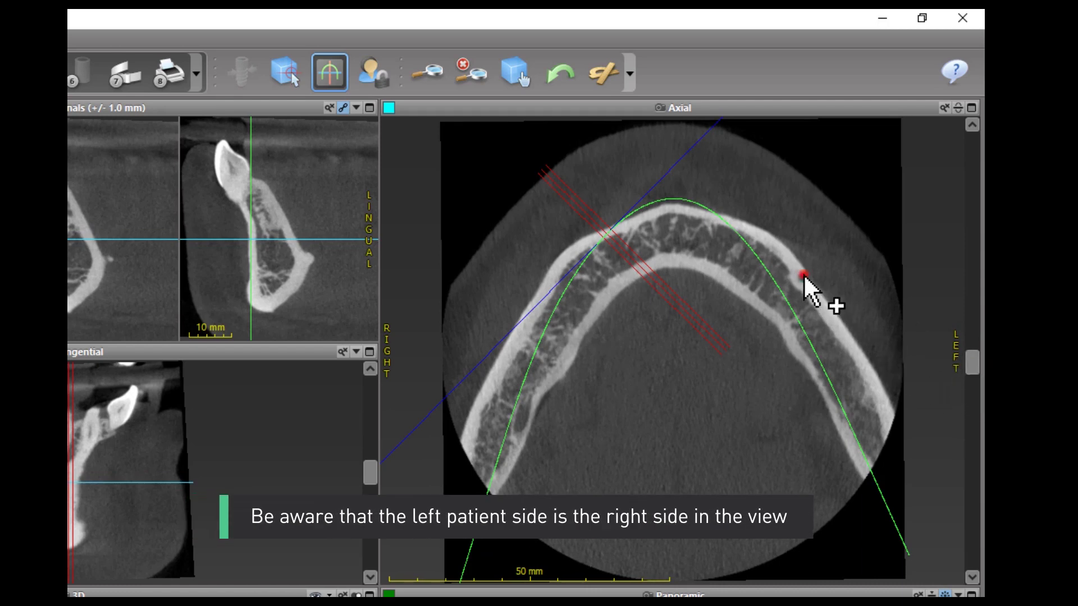
scroll(804, 274, "up", 5)
mouse_move(806, 277)
left_mouse_down()
mouse_move(816, 285)
mouse_move(817, 273)
mouse_move(802, 279)
mouse_move(816, 287)
left_mouse_up()
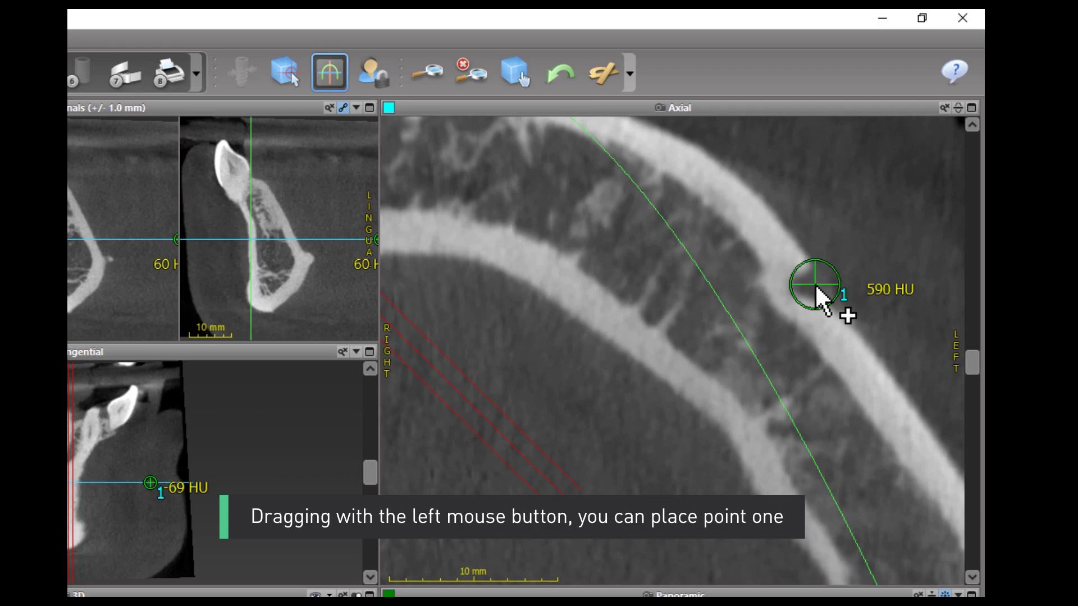
scroll(817, 288, "down", 5)
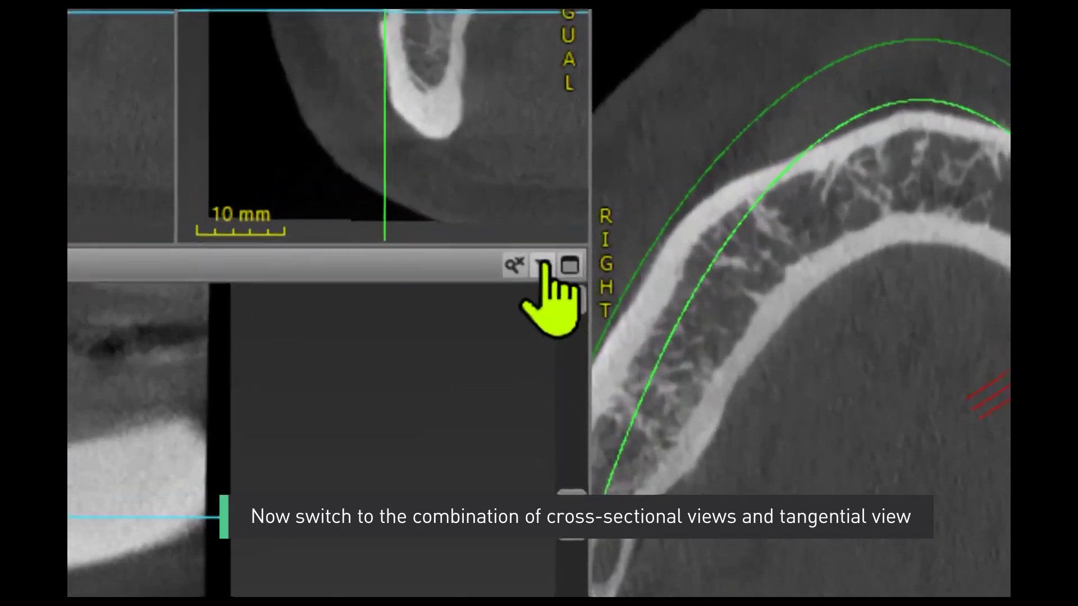
- Switch the layout to Cross-Sectional Views and Tangential View
left_click(611, 228)
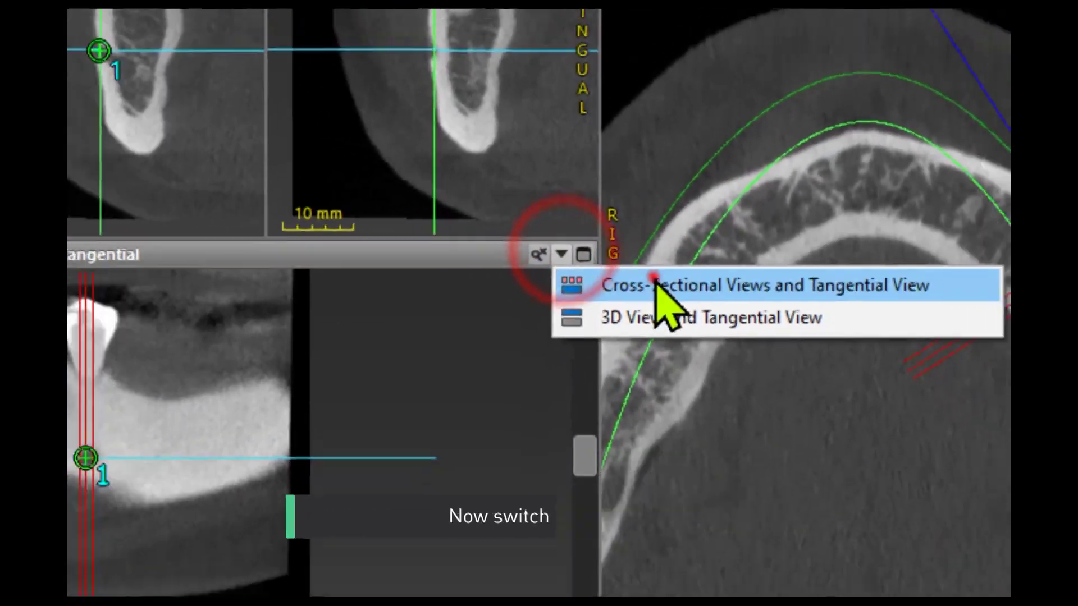
left_click(657, 285)
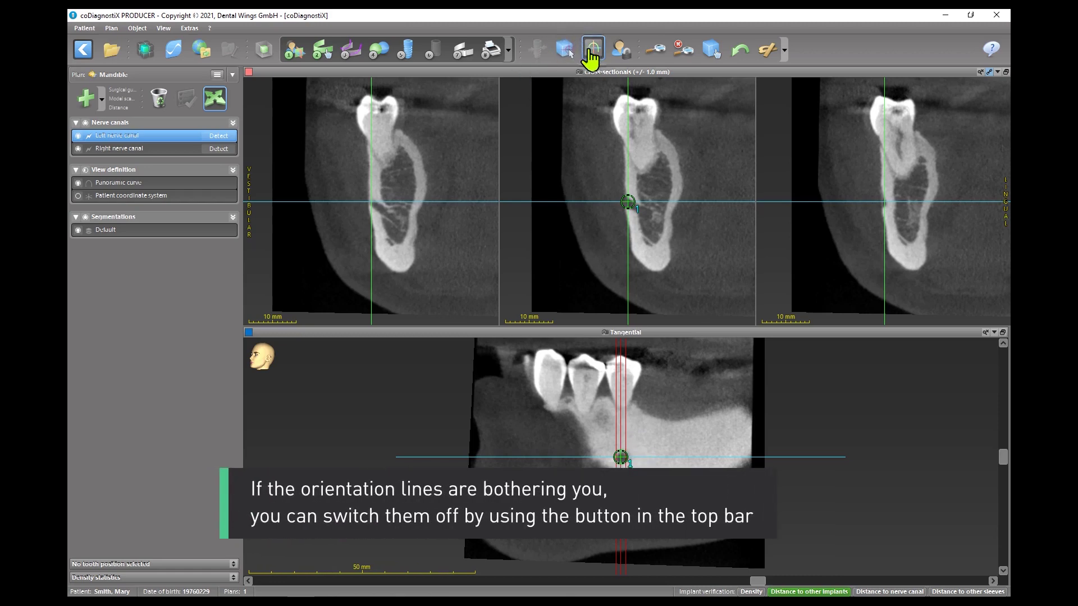
- Hide the orientation lines and place canal point 2 beside point 1 in the tangential view
left_click(594, 51)
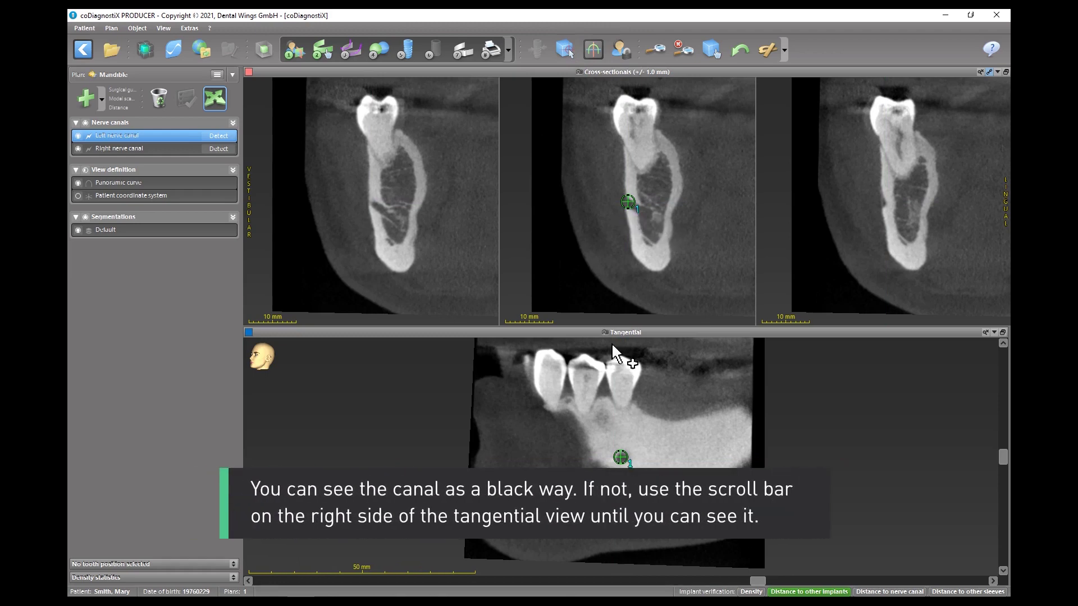
left_click_drag(1003, 457, 1003, 364)
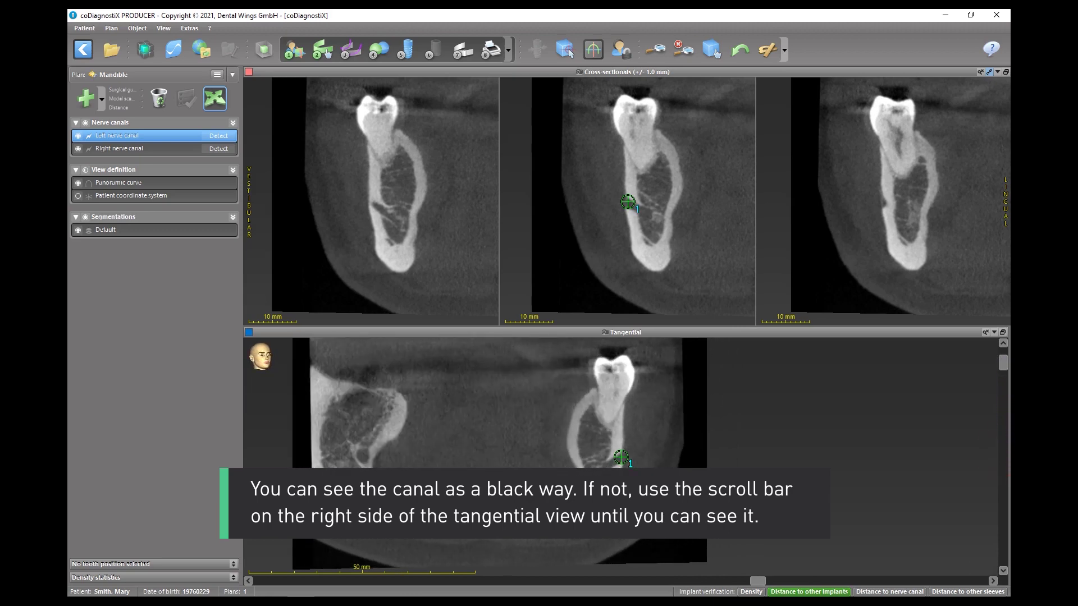
scroll(618, 457, "up", 2)
left_click(603, 471)
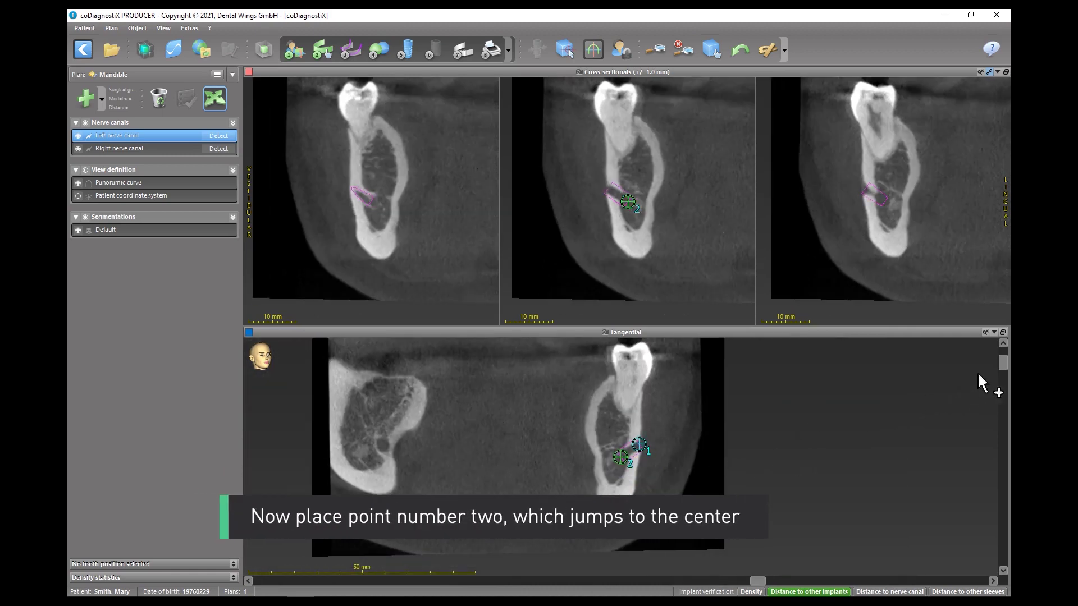
- Place canal point 3 further along the canal and verify it in the middle cross-section
left_click_drag(1003, 364, 1004, 465)
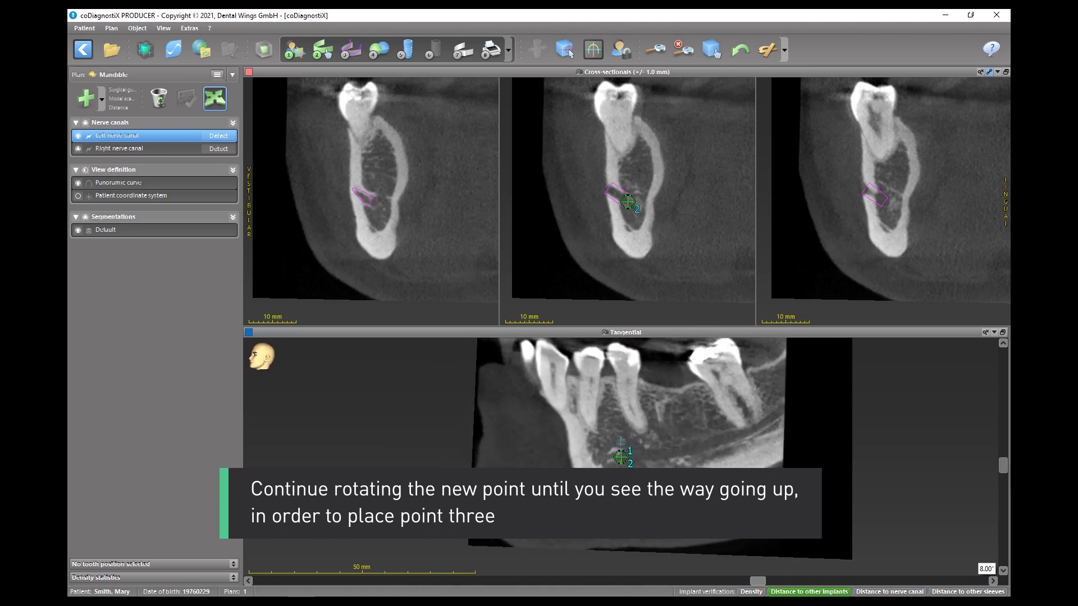
left_click(640, 455)
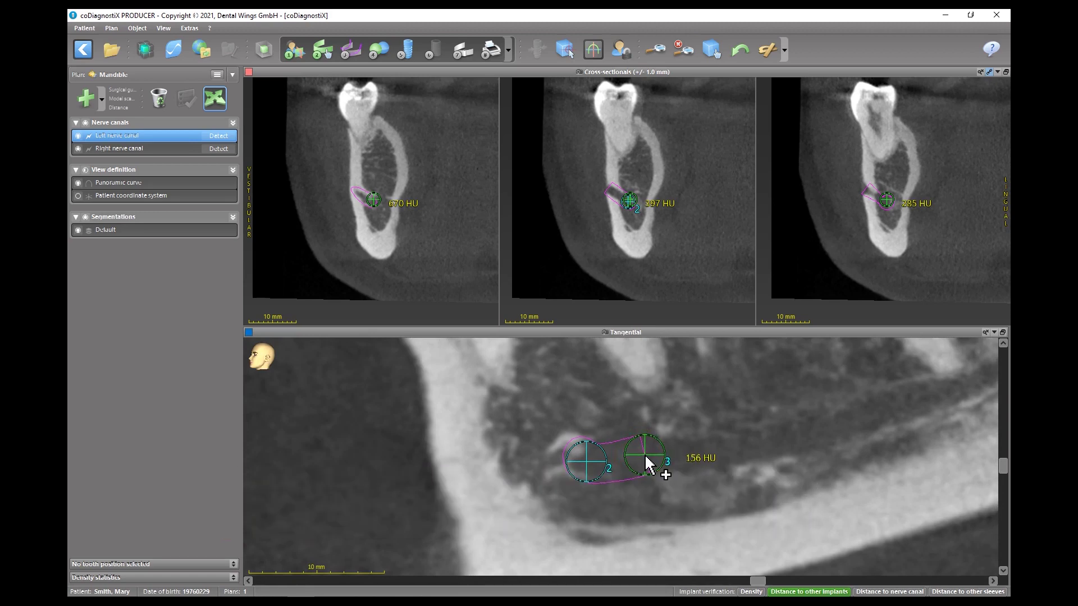
scroll(646, 464, "down", 5)
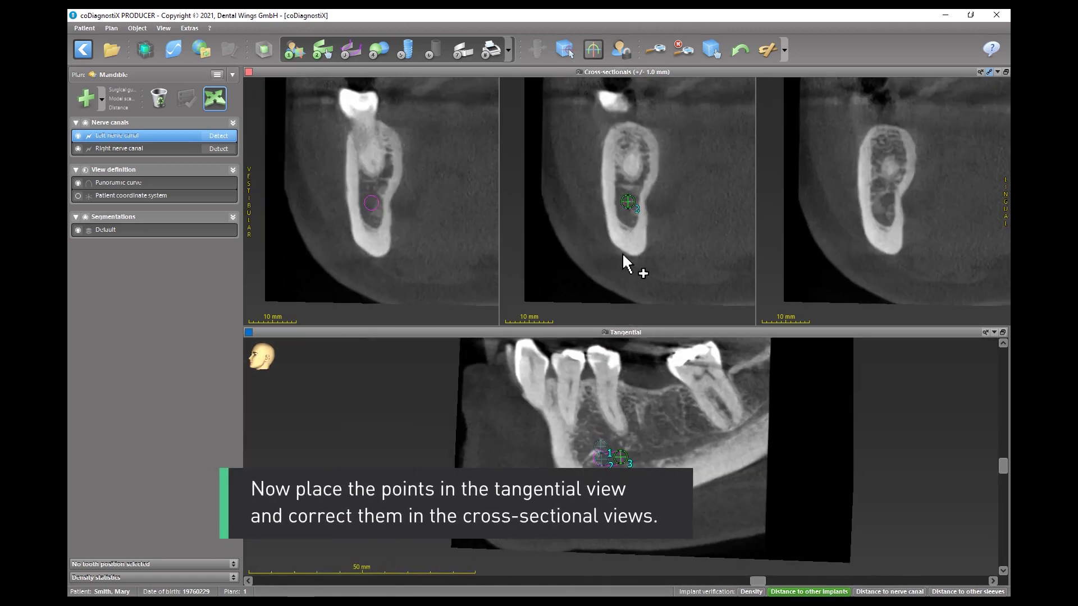
scroll(632, 215, "up", 4)
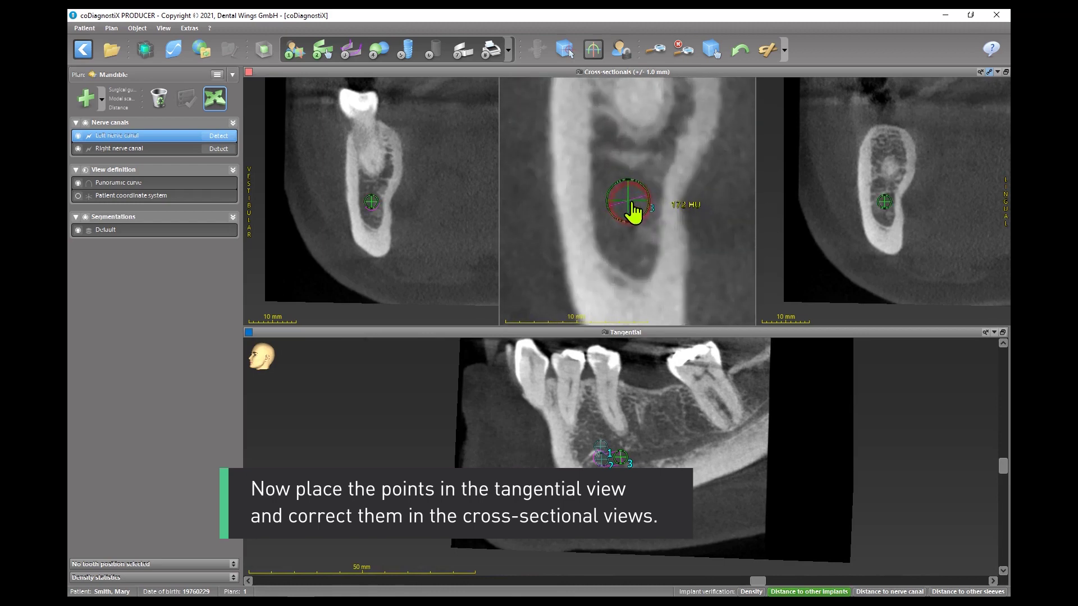
scroll(645, 225, "down", 4)
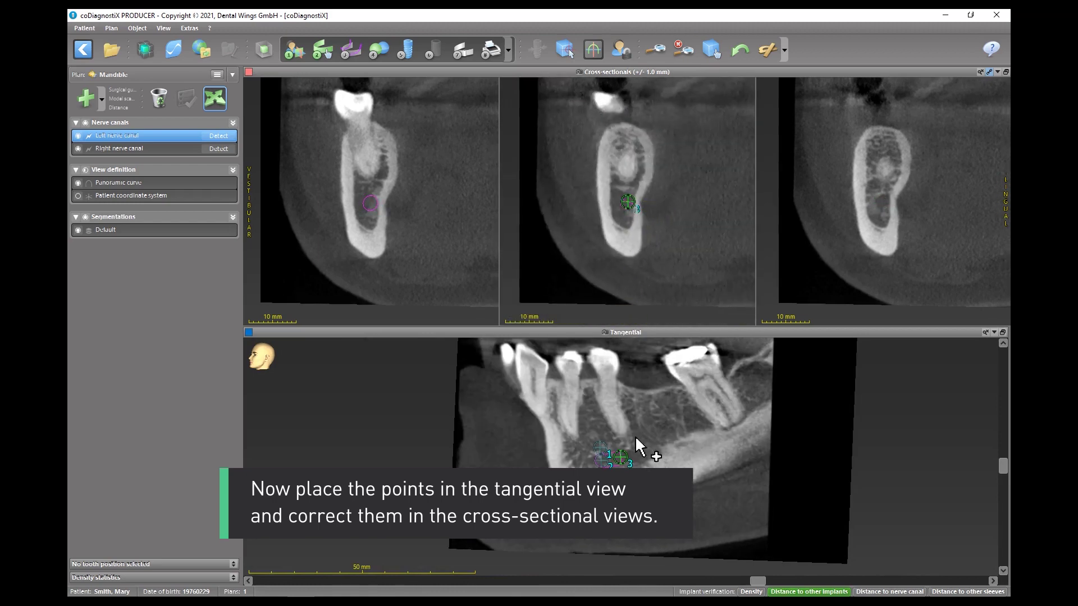
- Place canal point 4 along the dark canal and correct it onto the canal centre
left_click_drag(1004, 471, 1005, 460)
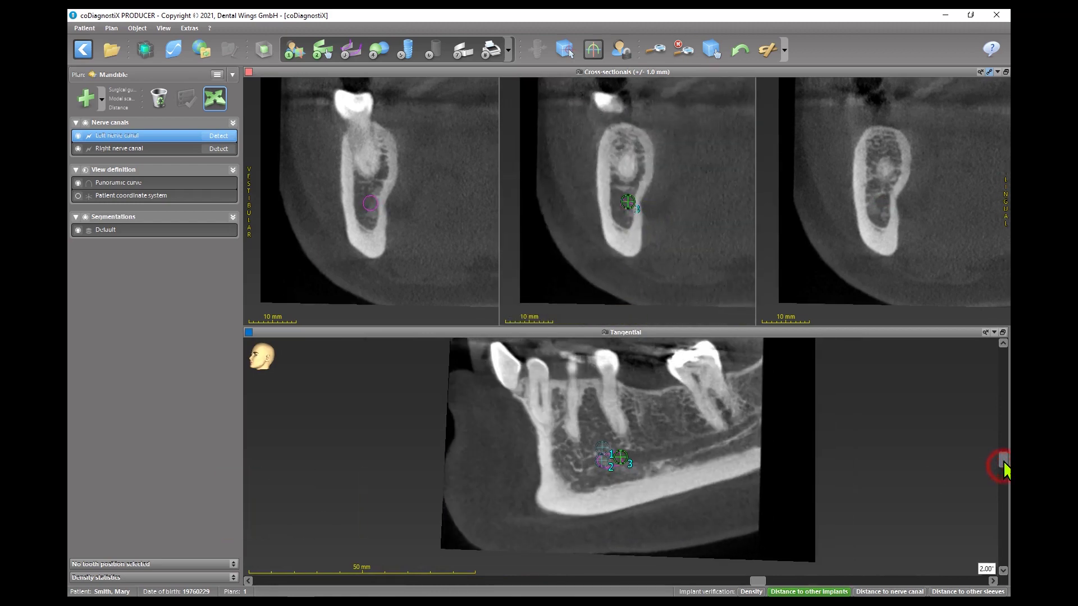
scroll(655, 463, "up", 3)
left_click(653, 457)
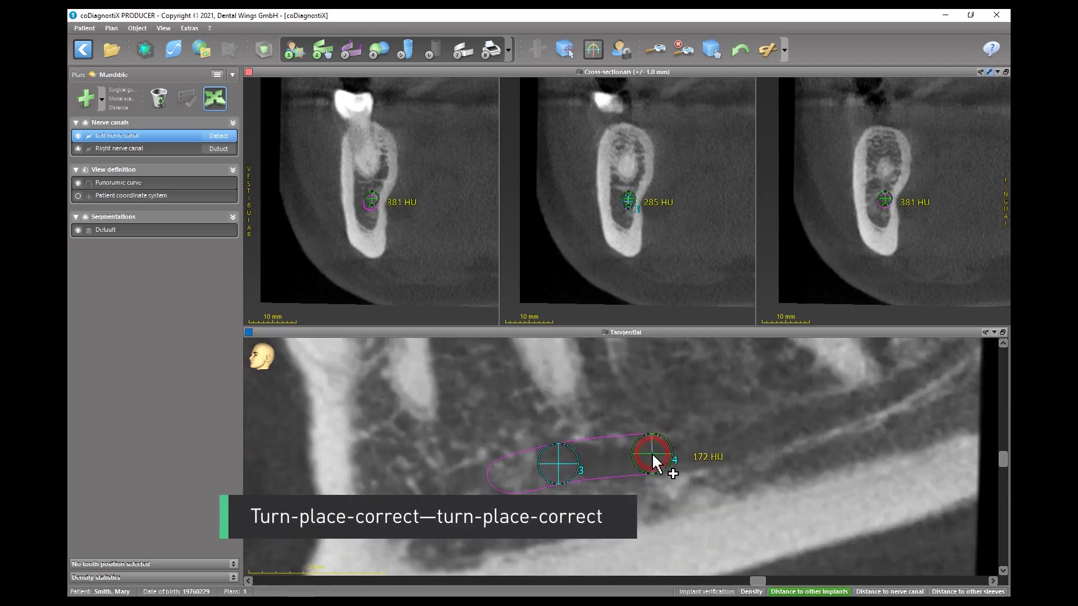
scroll(657, 463, "down", 4)
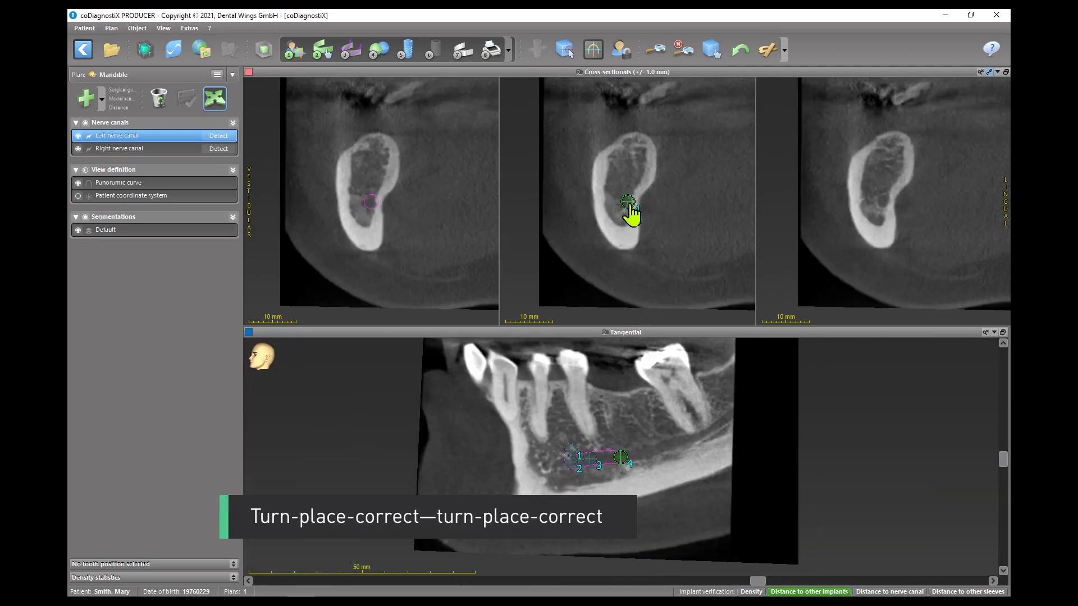
scroll(629, 202, "up", 3)
left_click(627, 202)
scroll(627, 202, "down", 3)
scroll(656, 461, "up", 3)
- Add canal points 5 and 6 along the canal, checking each in the cross-sections
left_click(650, 453)
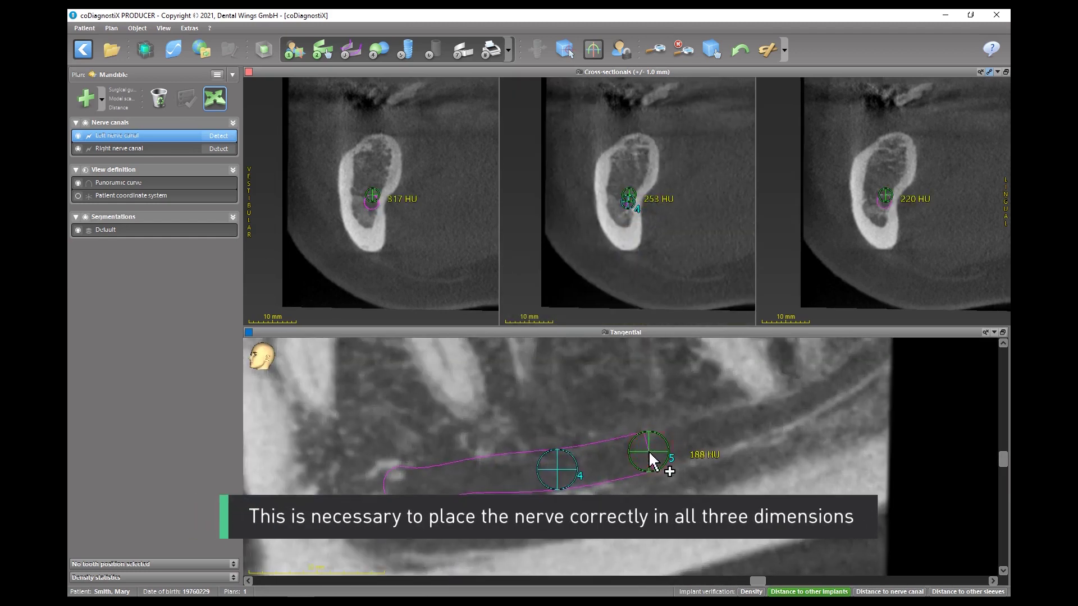
scroll(649, 457, "down", 4)
scroll(628, 205, "up", 3)
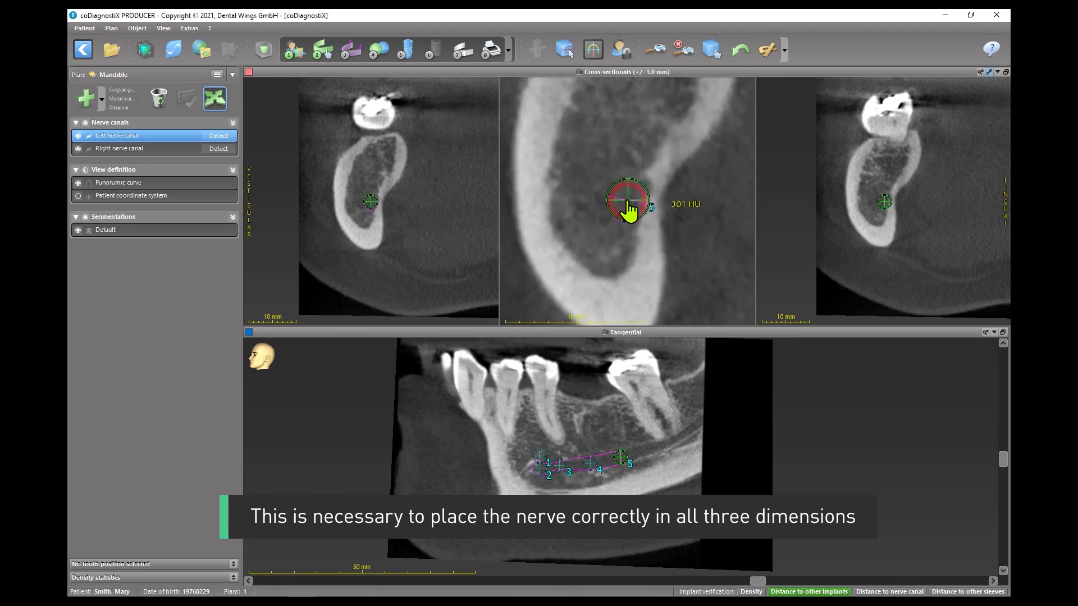
scroll(630, 222, "down", 3)
left_click(652, 454)
scroll(652, 454, "up", 3)
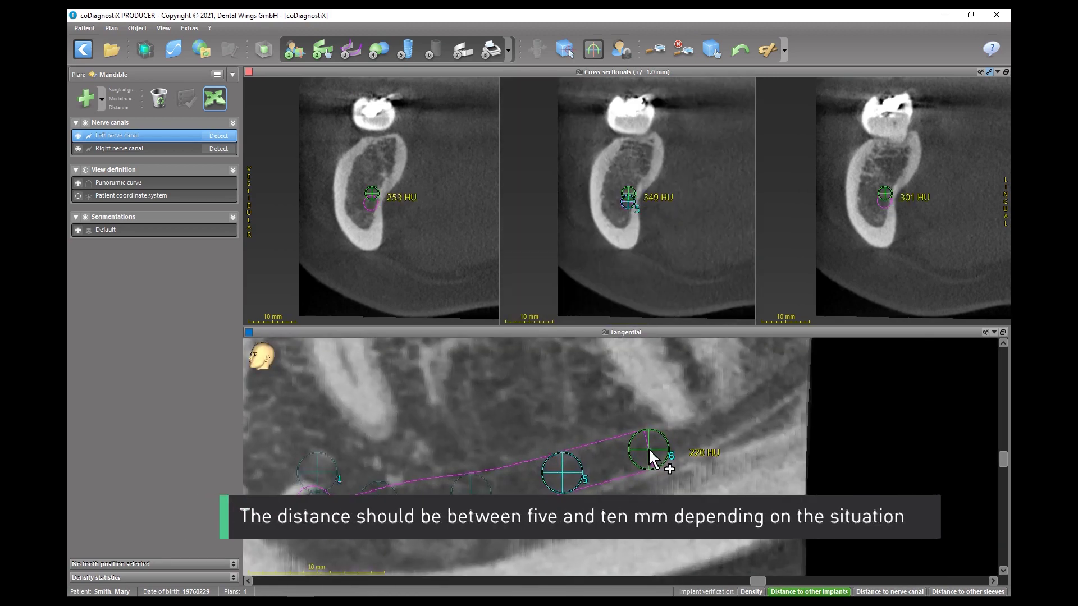
scroll(652, 457, "down", 3)
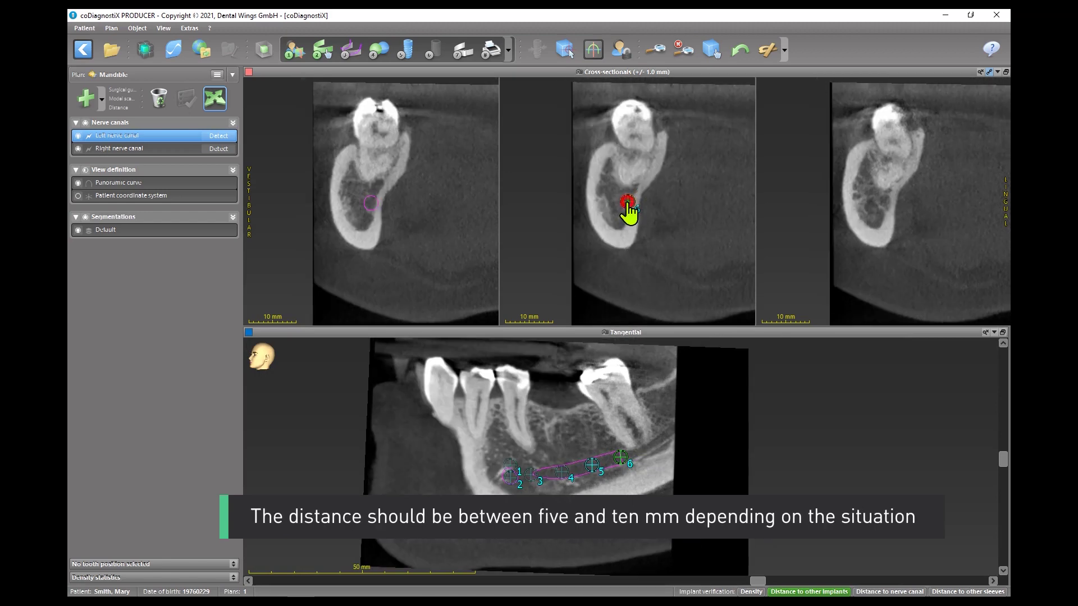
scroll(629, 212, "up", 3)
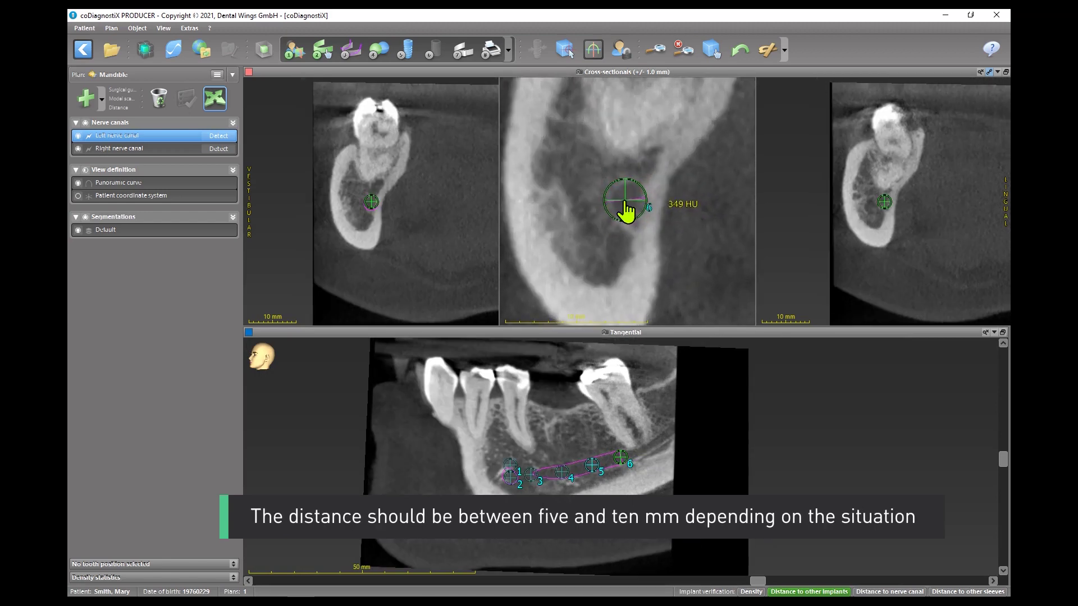
scroll(625, 213, "down", 3)
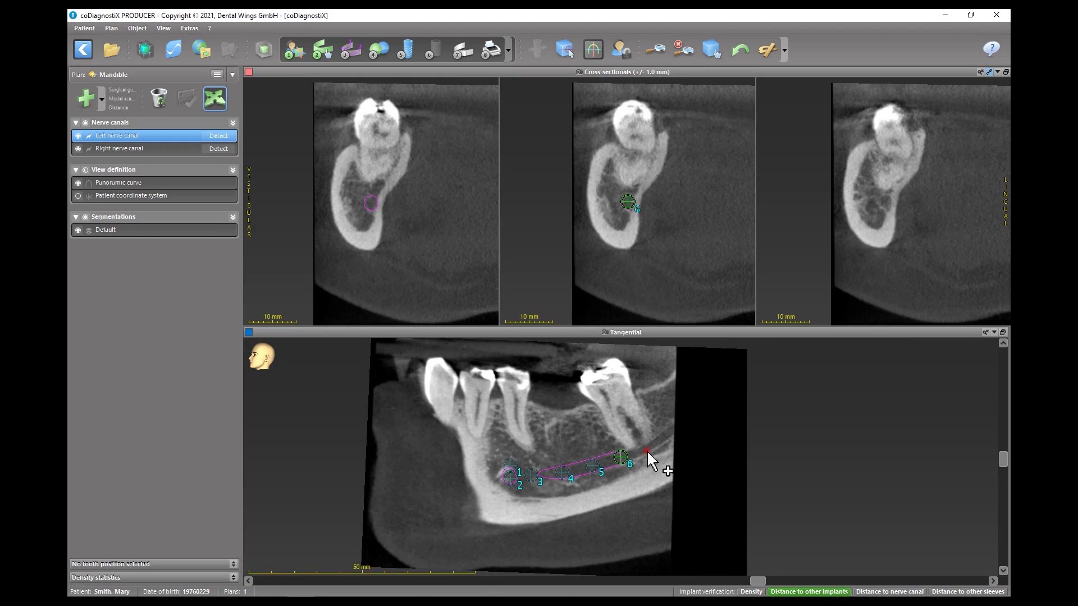
scroll(651, 461, "up", 3)
- Add canal points 7 and 8 past the molars and return to the four-view overview
left_click(644, 448)
scroll(646, 450, "down", 3)
scroll(630, 205, "up", 3)
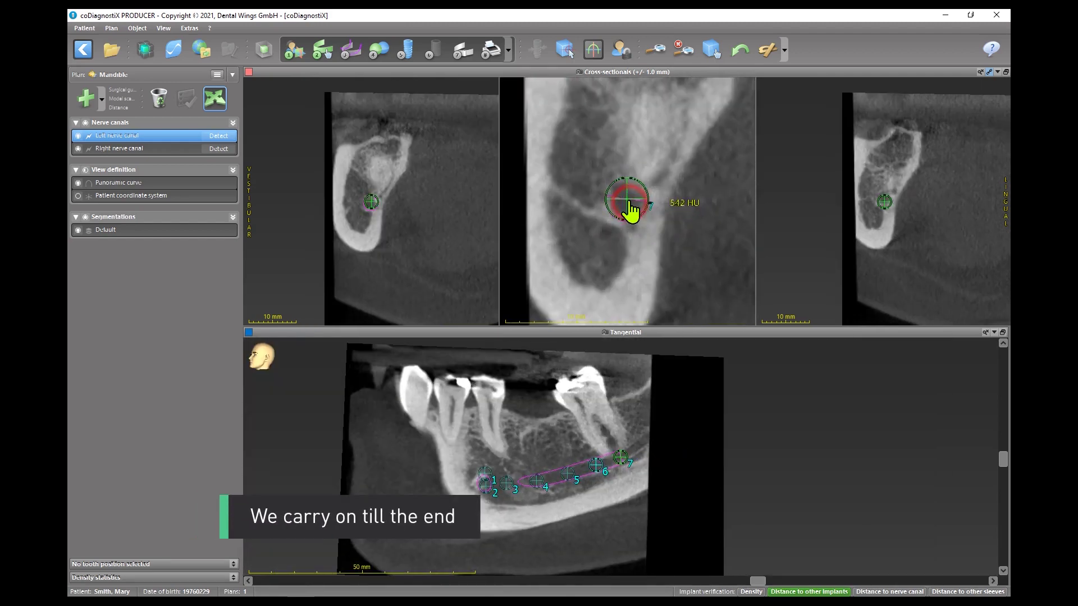
scroll(629, 206, "down", 3)
scroll(647, 450, "up", 3)
left_click(646, 445)
scroll(646, 448, "down", 3)
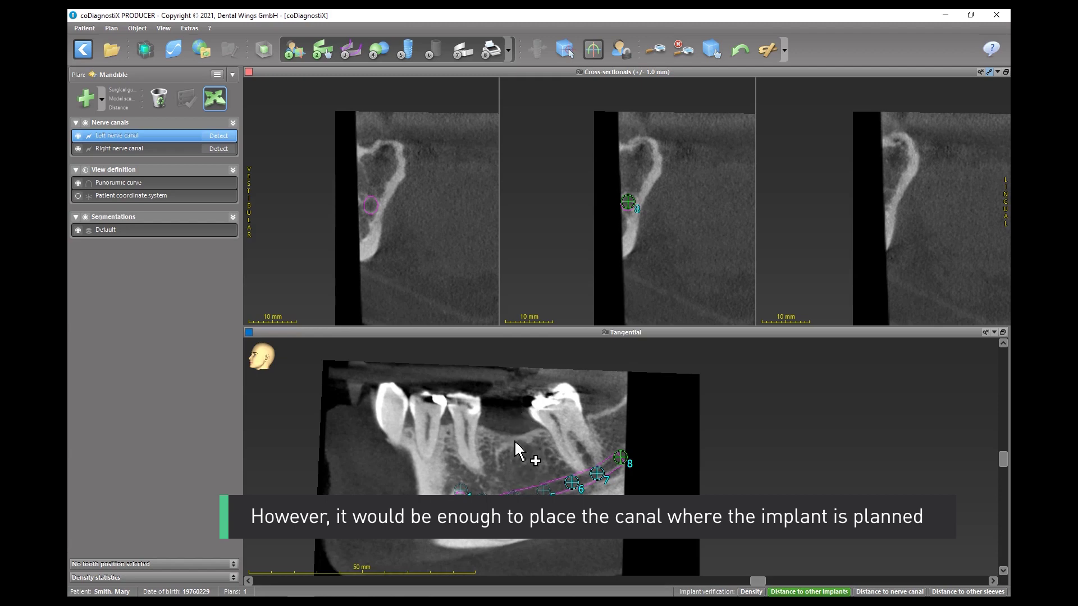
double_click(472, 333)
- Turn the 3D jaw model and finish editing so the left canal shows as a pink tube
left_click_drag(428, 580, 386, 582)
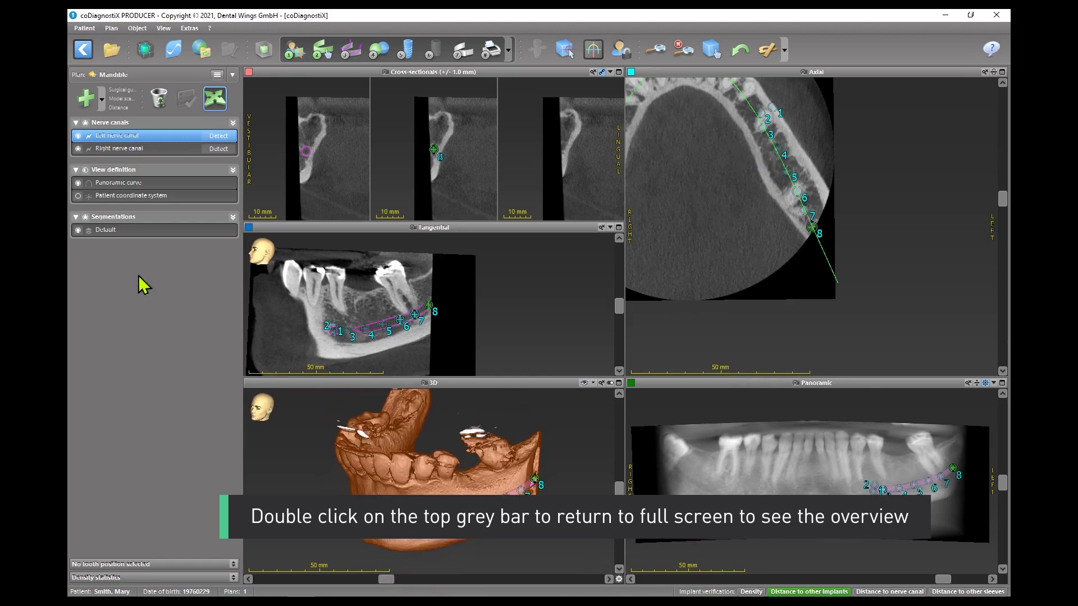
left_click(218, 113)
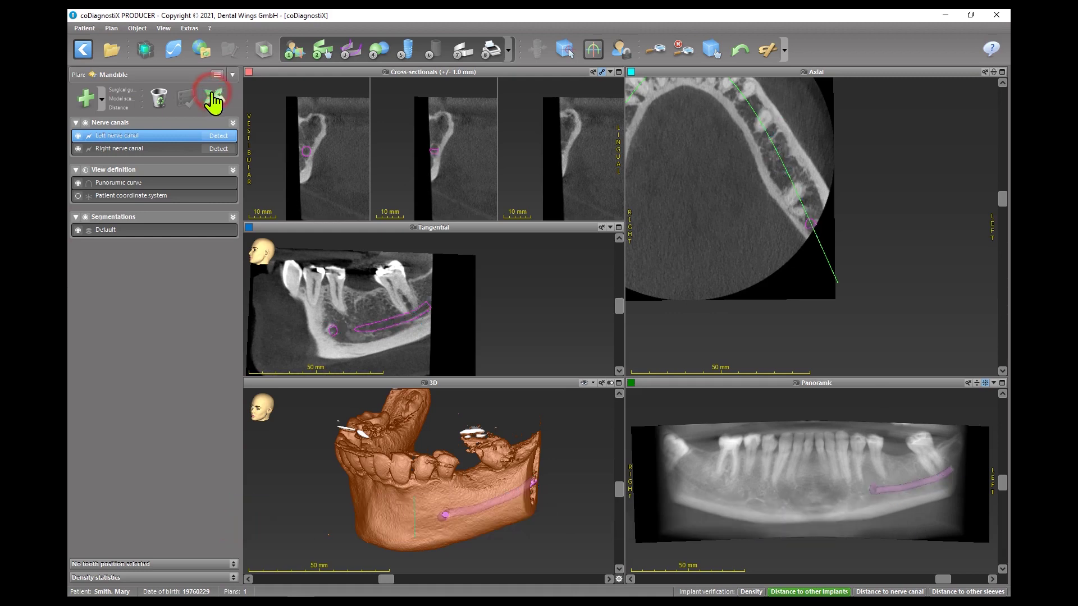